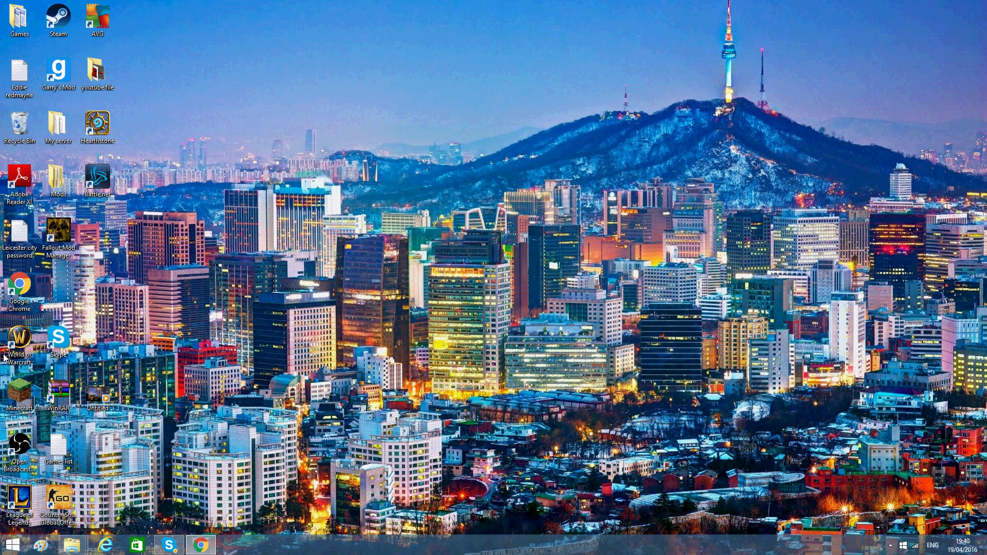
# Open Steam, launch Counter-Strike: Global Offensive from the library and bring its game window to the front.
pyautogui.rightClick(51, 31)
pyautogui.click(67, 37)
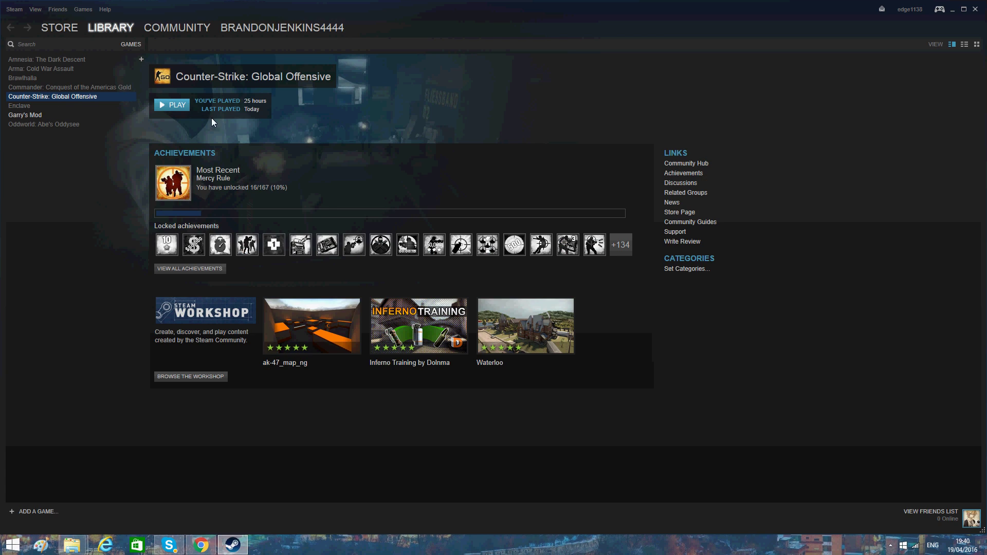
pyautogui.click(181, 107)
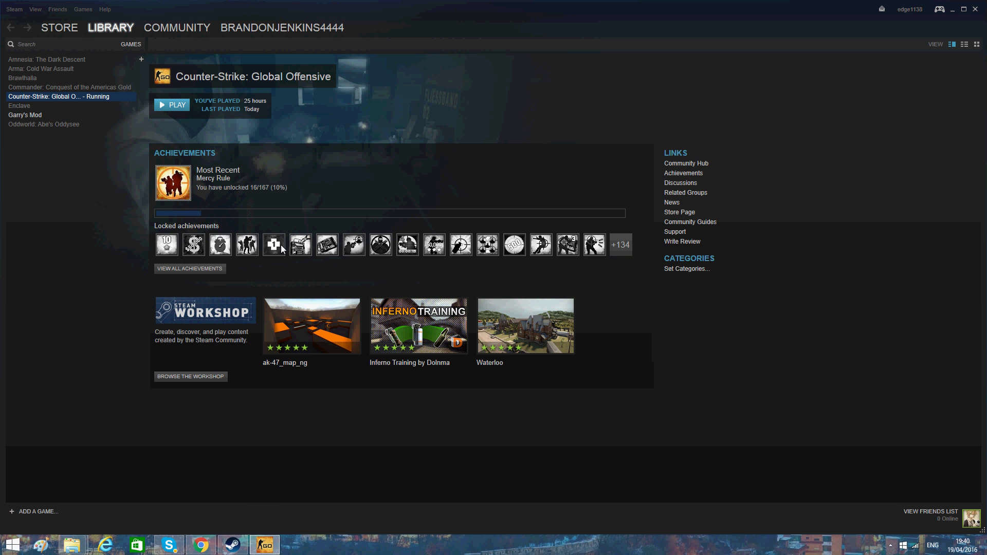
pyautogui.click(274, 547)
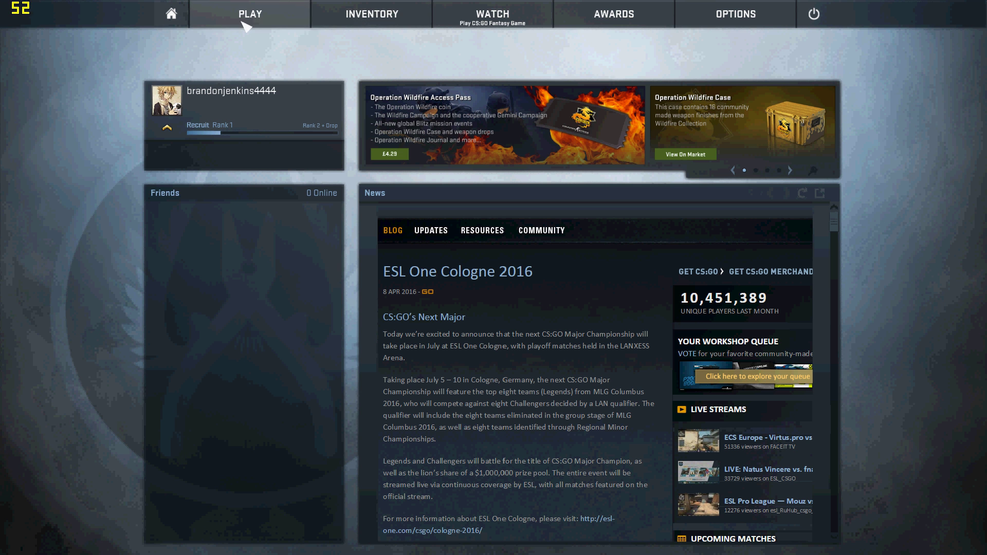
# Switch out of Counter-Strike: Global Offensive to Steam and close the running game.
pyautogui.hotkey('alt', 'Tab')
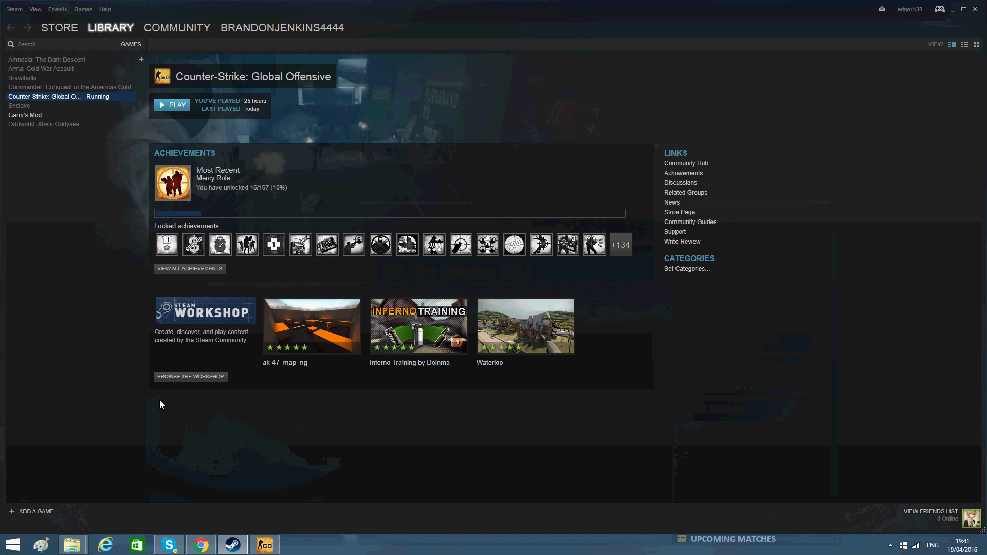
pyautogui.rightClick(264, 545)
pyautogui.click(242, 524)
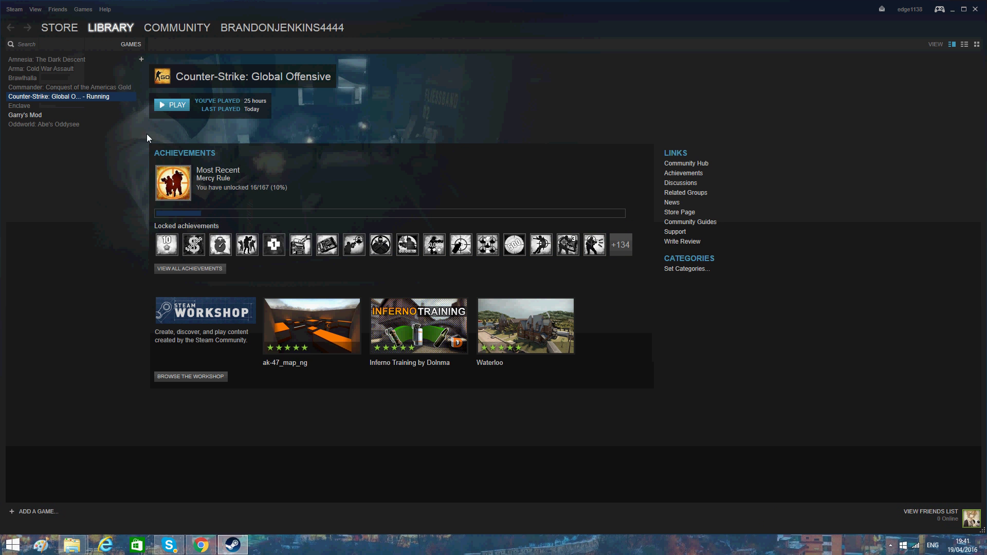
# Replace the launch options of Counter-Strike: Global Offensive with "windowed" and close the game's properties.
pyautogui.rightClick(80, 95)
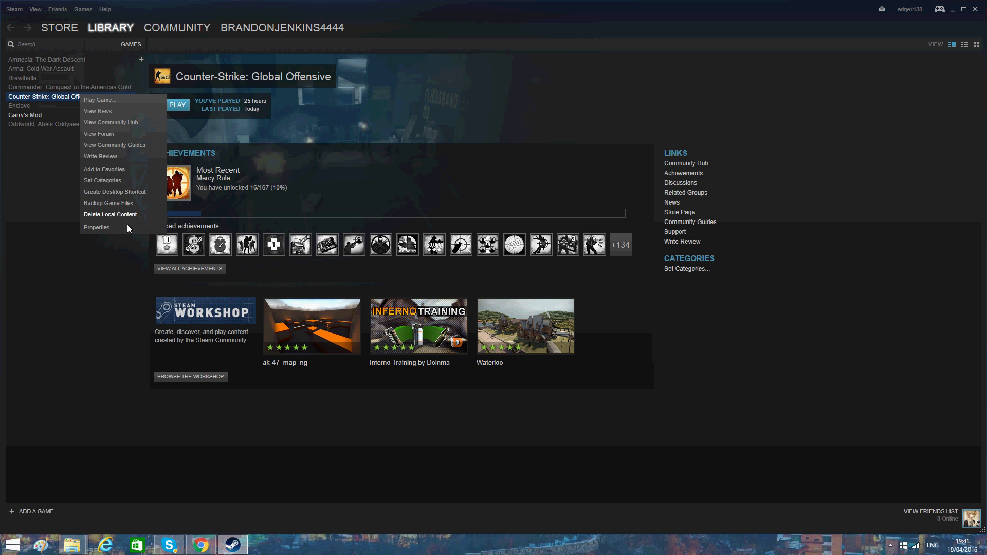
pyautogui.rightClick(47, 99)
pyautogui.rightClick(29, 97)
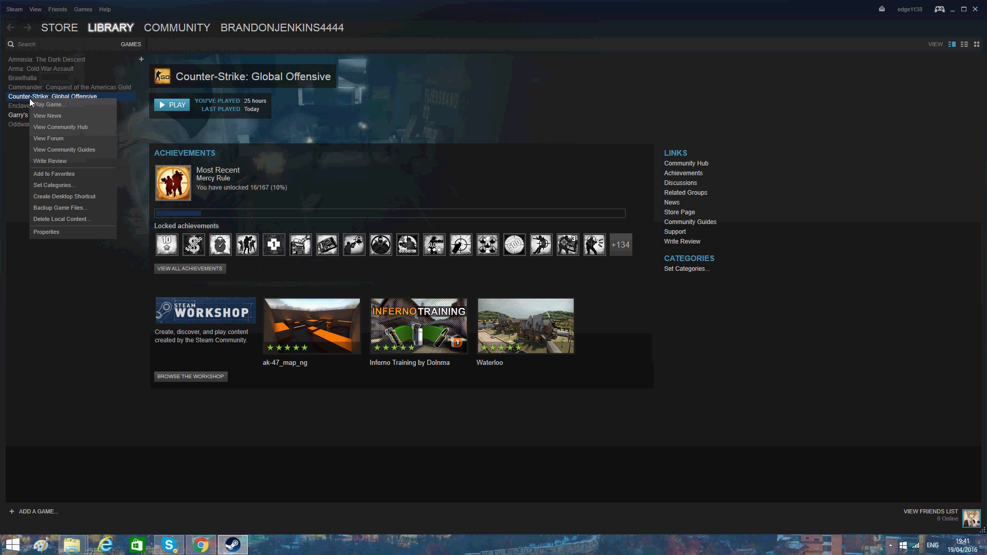
pyautogui.click(58, 231)
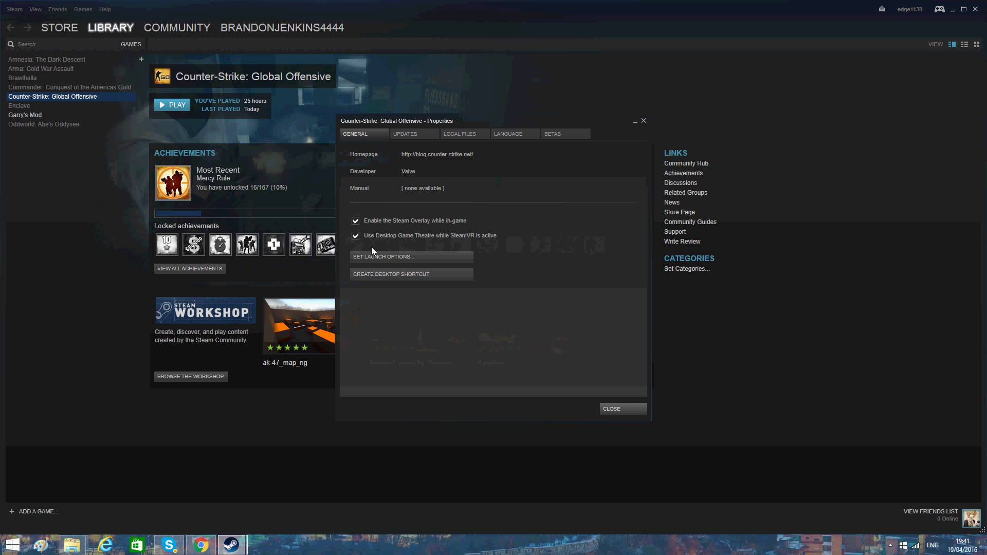
pyautogui.click(399, 256)
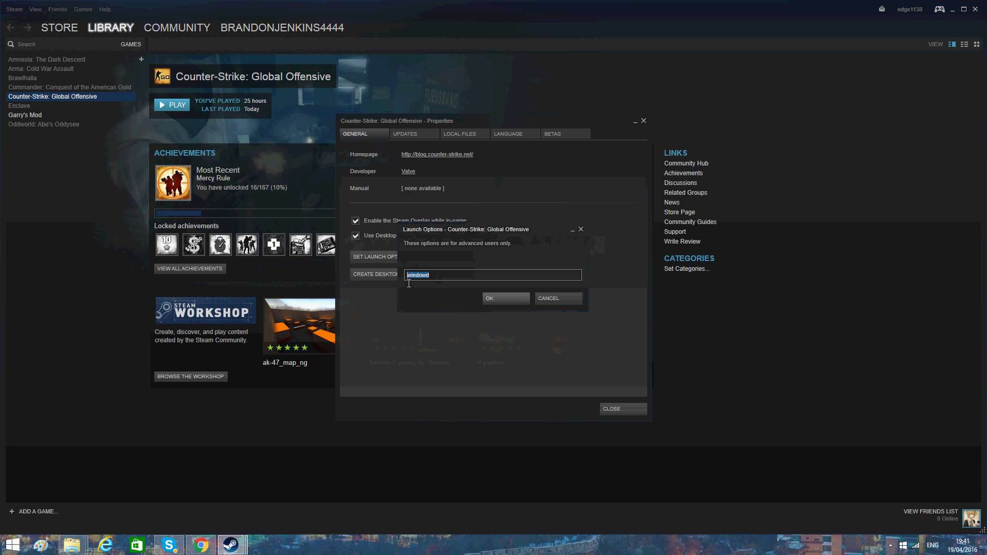
pyautogui.hotkey('ctrl', 'a')
pyautogui.press('BackSpace')
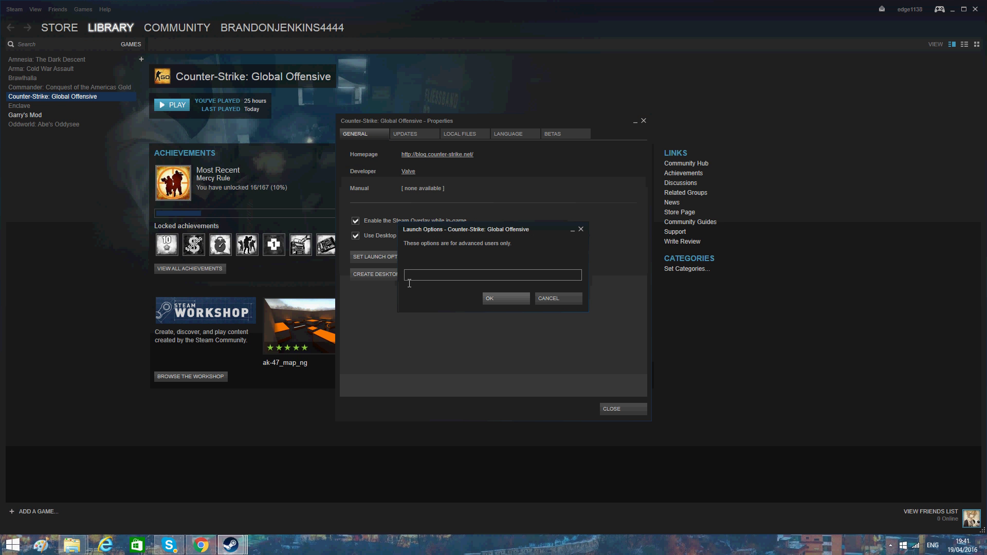
pyautogui.write('windowd')
pyautogui.press('BackSpace')
pyautogui.write('ed')
pyautogui.press('Return')
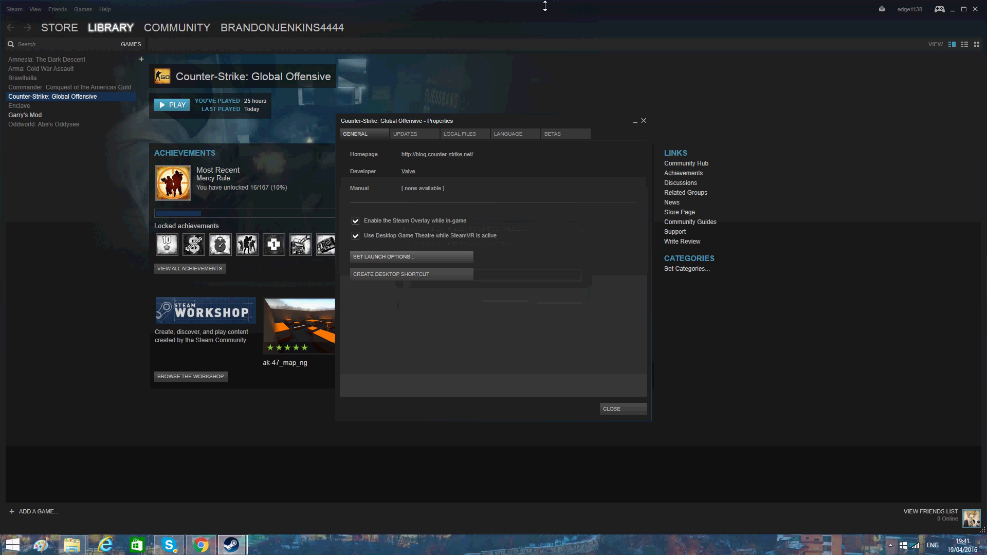
pyautogui.click(573, 137)
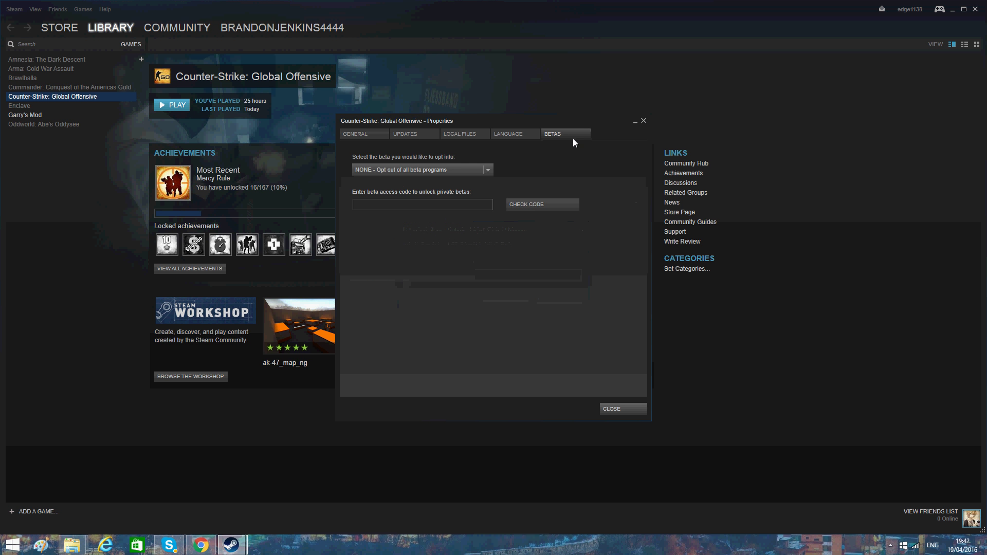
pyautogui.click(647, 125)
# Open the local files folder of Counter-Strike: Global Offensive from its Steam properties and maximize the folder window.
pyautogui.rightClick(19, 100)
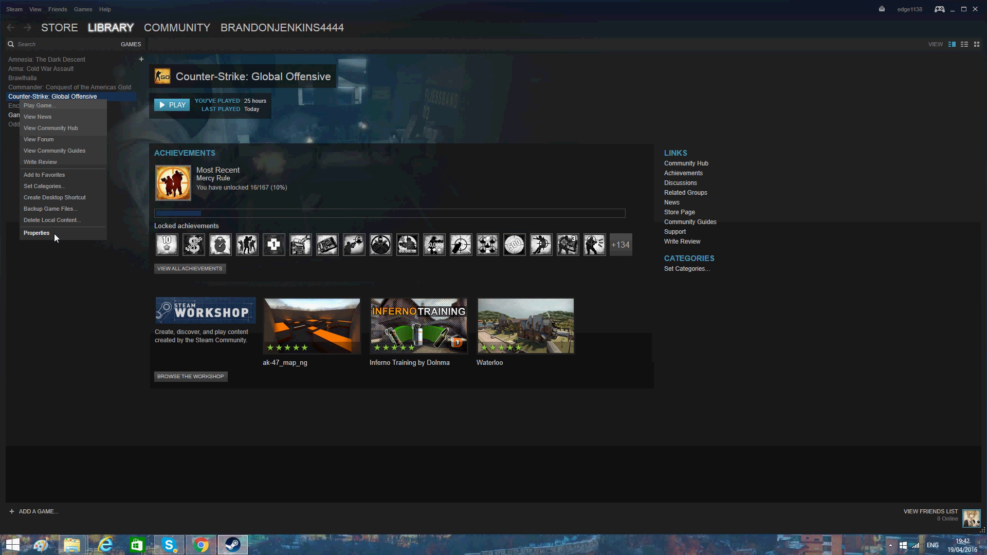
pyautogui.click(80, 281)
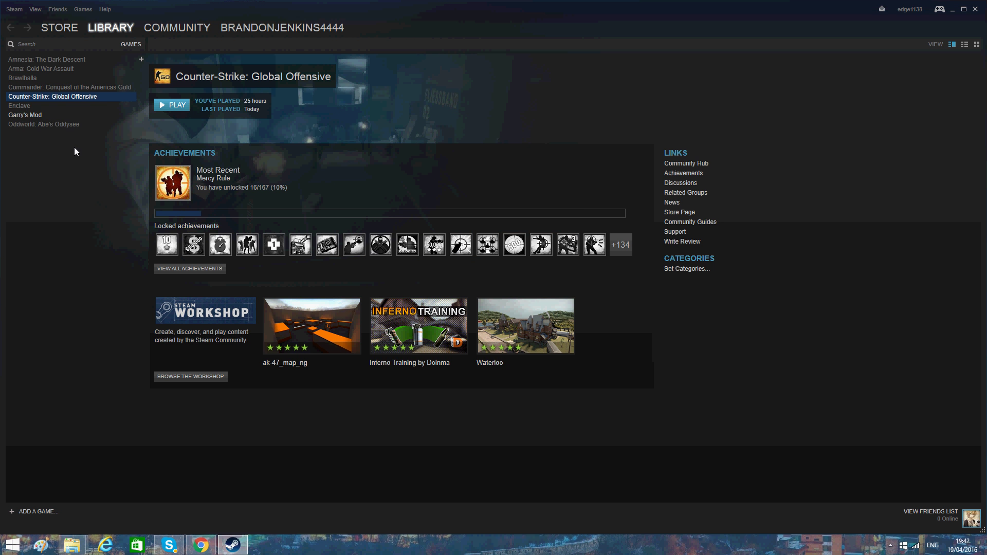
pyautogui.rightClick(71, 100)
pyautogui.click(88, 233)
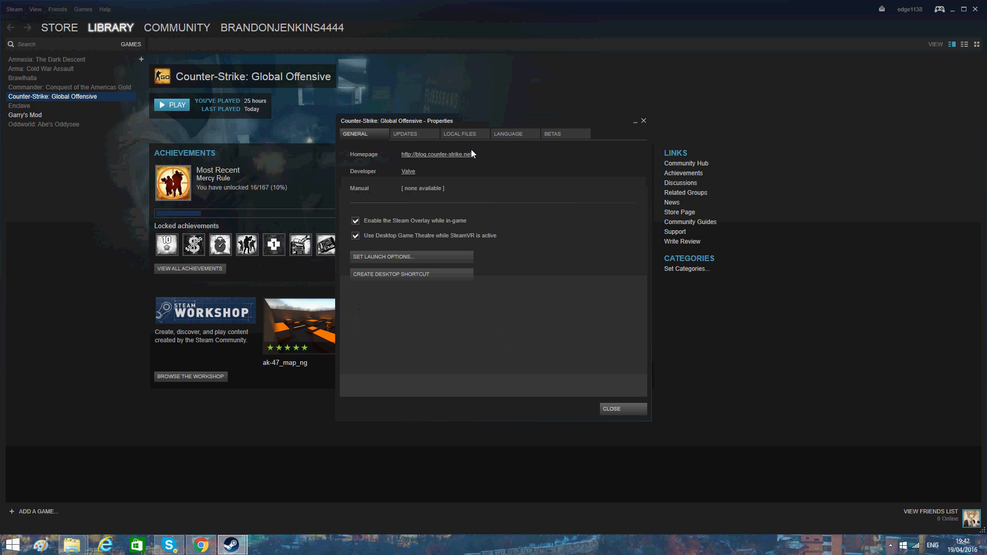
pyautogui.click(464, 138)
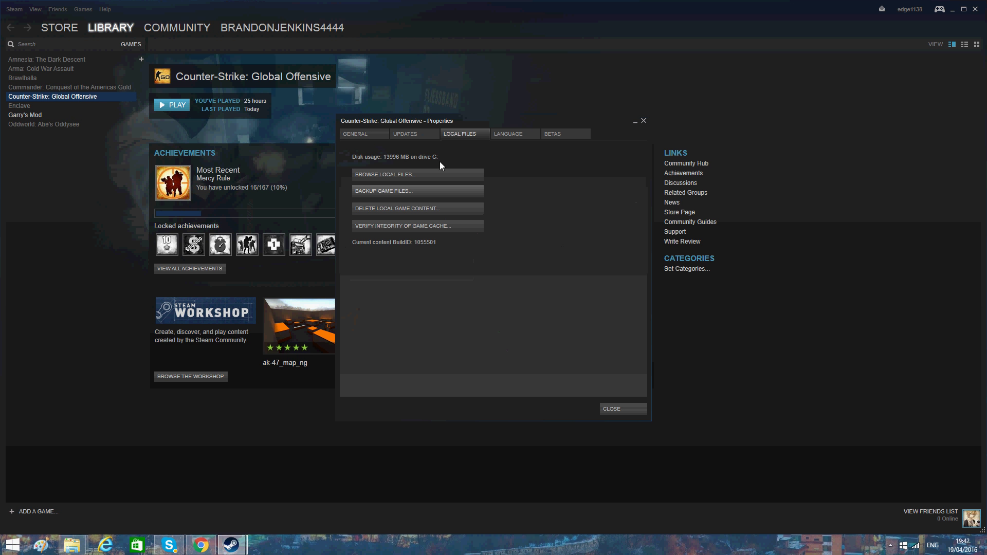
pyautogui.click(429, 173)
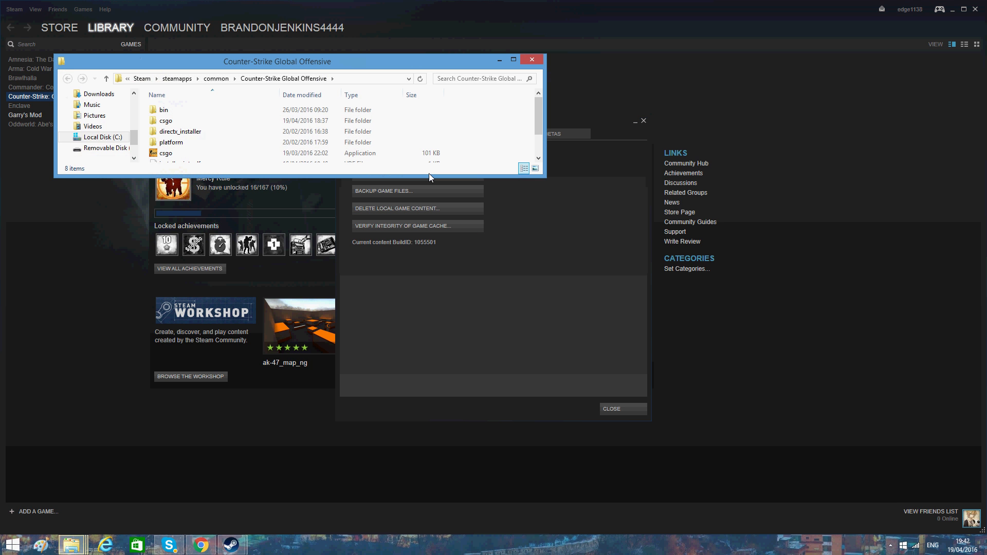
pyautogui.click(508, 60)
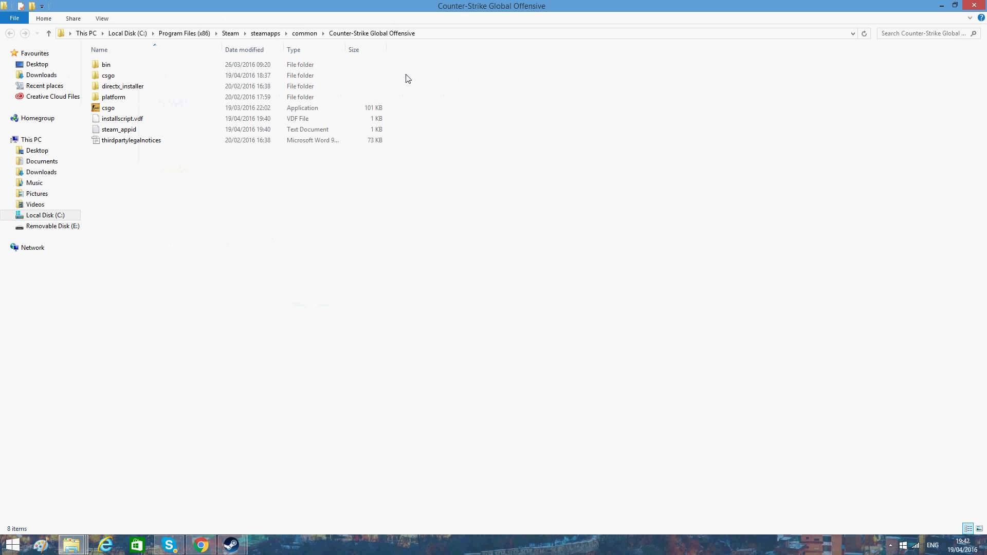
# Open the security permissions of the csgo application file for editing.
pyautogui.click(290, 108)
pyautogui.click(334, 118)
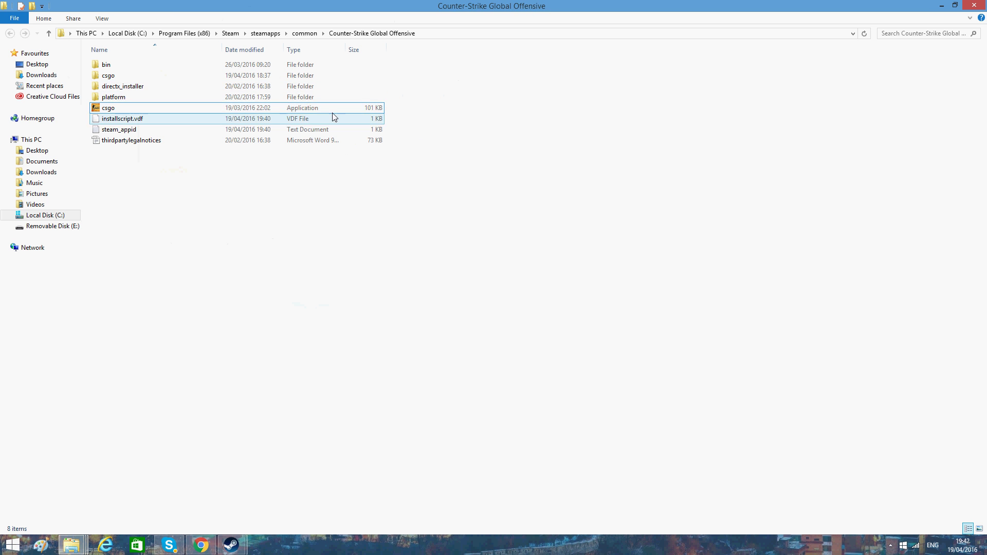
pyautogui.click(326, 109)
pyautogui.rightClick(324, 110)
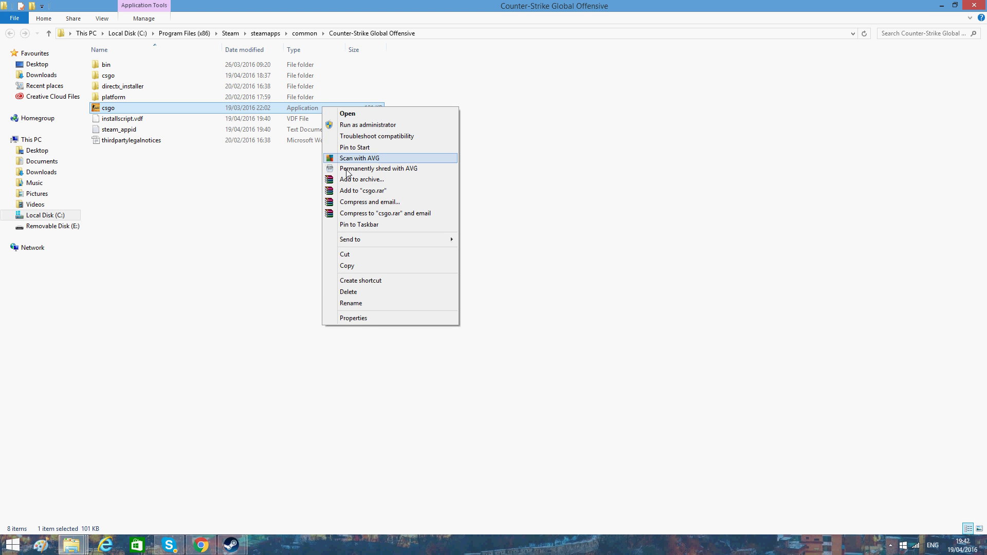
pyautogui.click(375, 317)
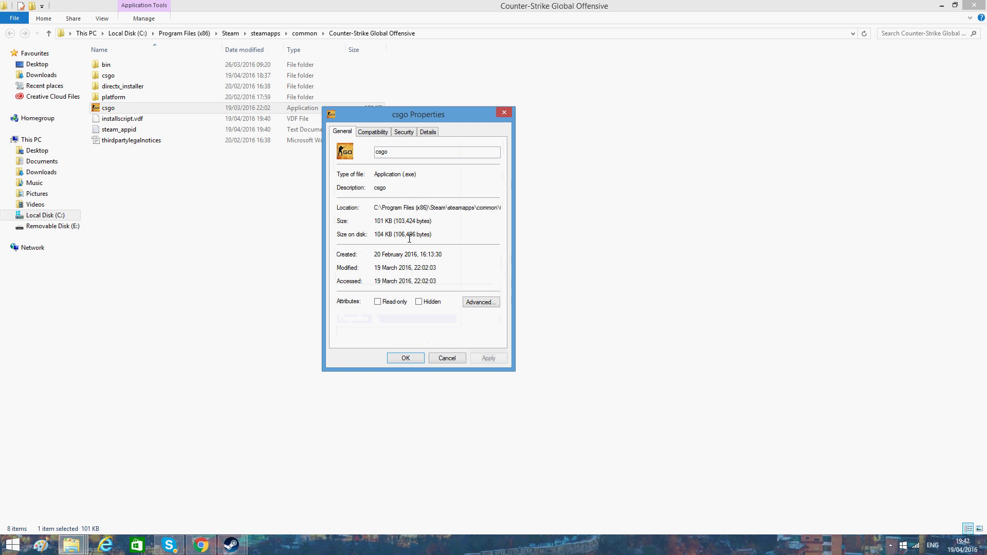
pyautogui.click(398, 133)
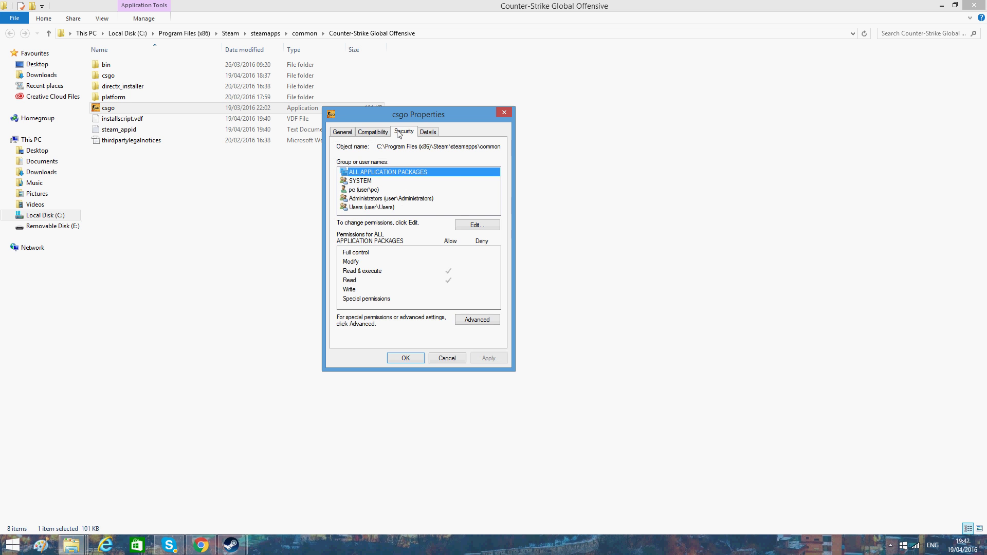
pyautogui.click(472, 229)
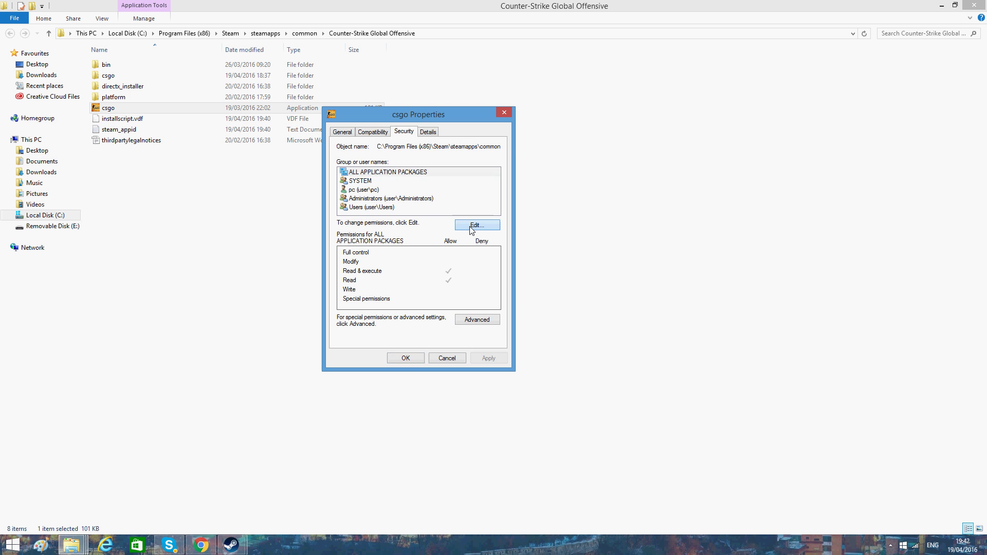
# Examine the allowed permissions of each group and user listed for the csgo application.
pyautogui.click(384, 220)
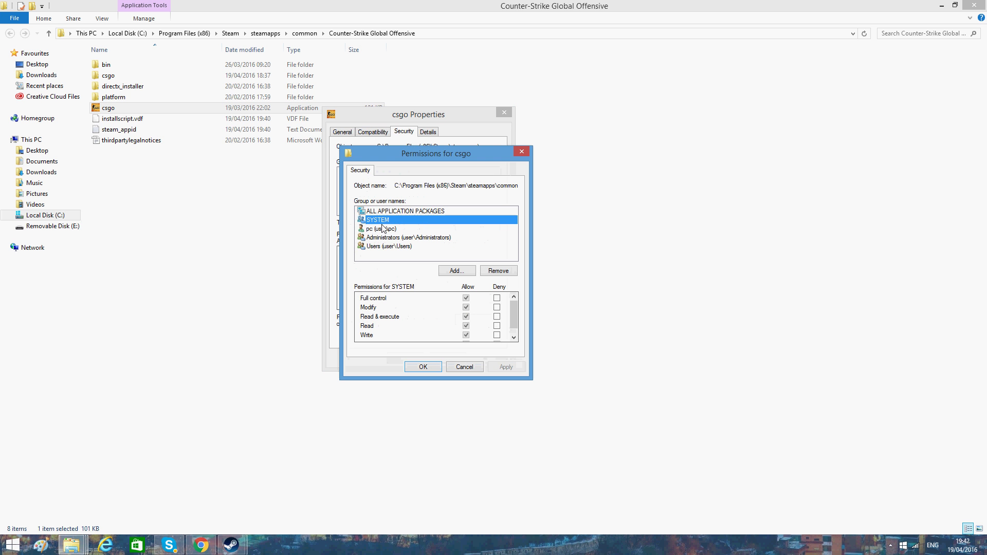
pyautogui.click(389, 246)
pyautogui.click(391, 237)
pyautogui.click(392, 229)
pyautogui.click(393, 218)
pyautogui.click(386, 212)
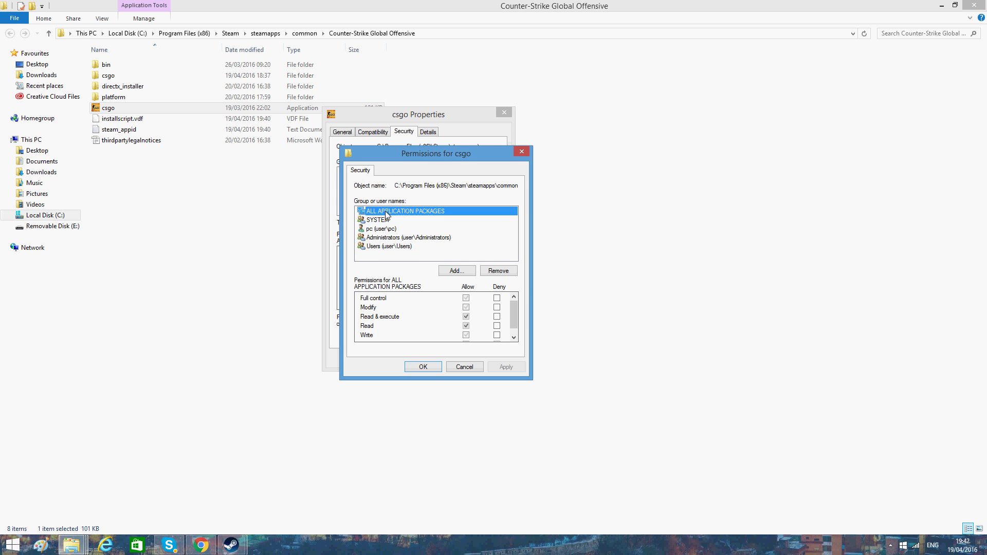
pyautogui.click(387, 219)
pyautogui.moveTo(517, 310); pyautogui.dragTo(516, 317)
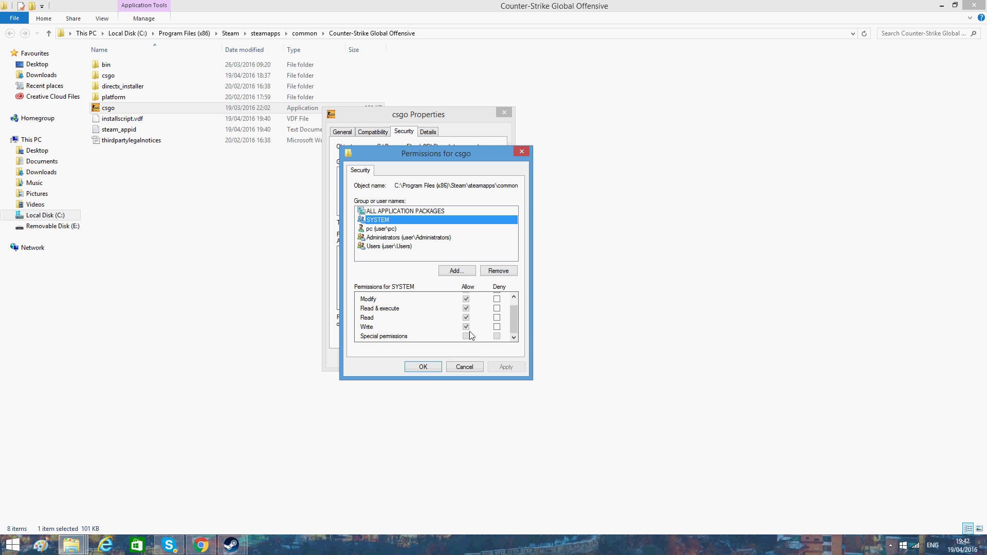
pyautogui.click(384, 229)
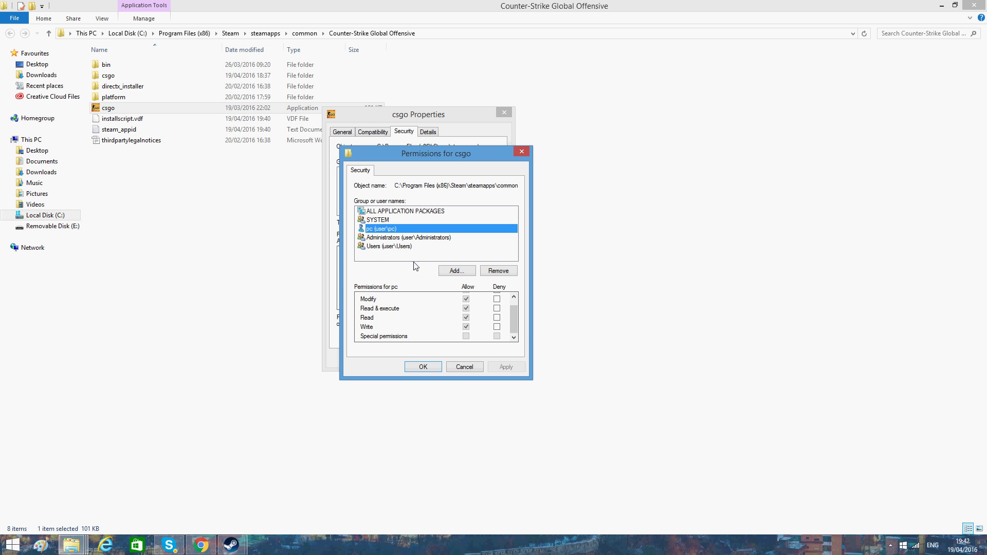
pyautogui.moveTo(514, 316); pyautogui.dragTo(515, 336)
pyautogui.click(406, 247)
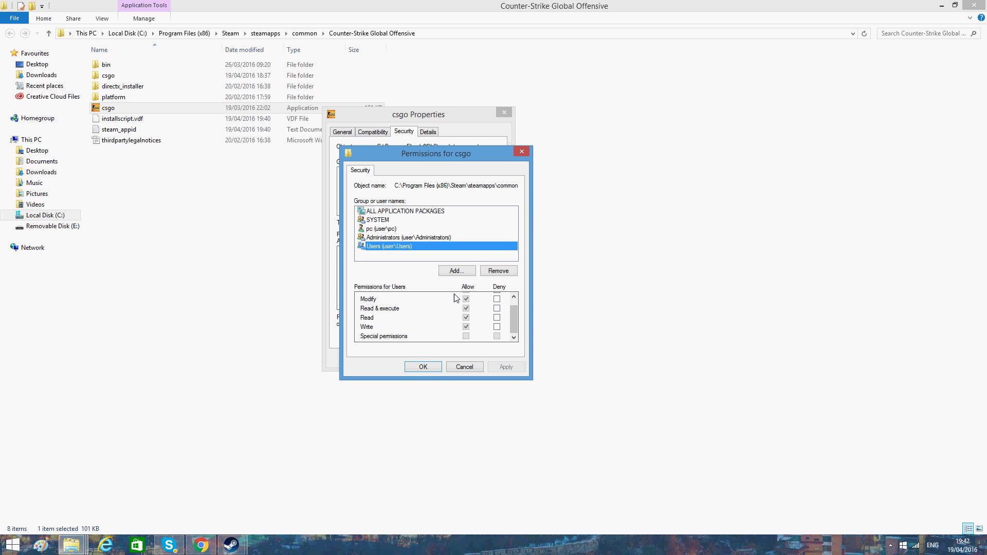
pyautogui.click(383, 239)
pyautogui.moveTo(512, 313); pyautogui.dragTo(513, 305)
# Allow Full control of the csgo application for ALL APPLICATION PACKAGES.
pyautogui.click(401, 211)
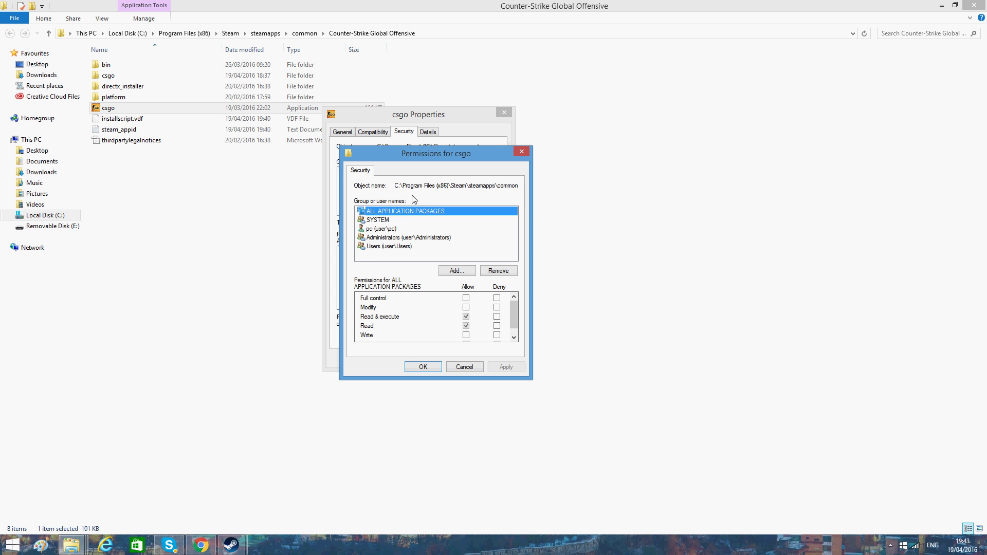
pyautogui.click(465, 307)
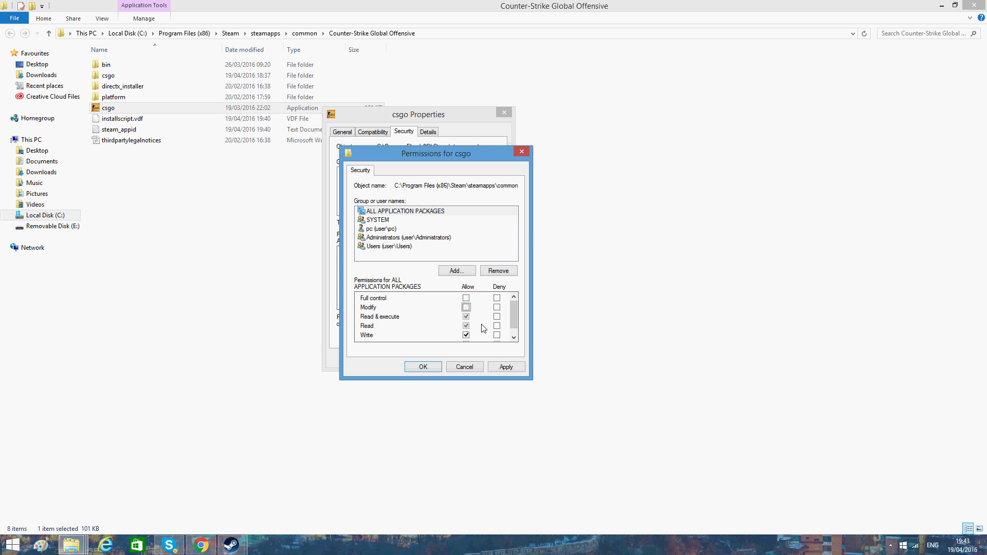
pyautogui.click(466, 297)
pyautogui.scroll(-1, 481, 320)
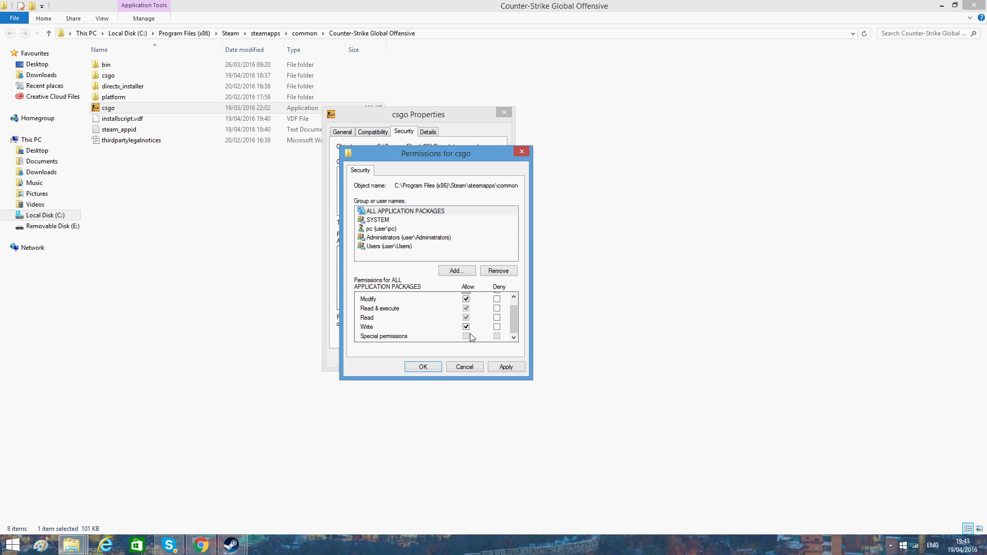
# Check the SYSTEM, user account and Administrators permissions, and apply the edited csgo permissions.
pyautogui.click(386, 220)
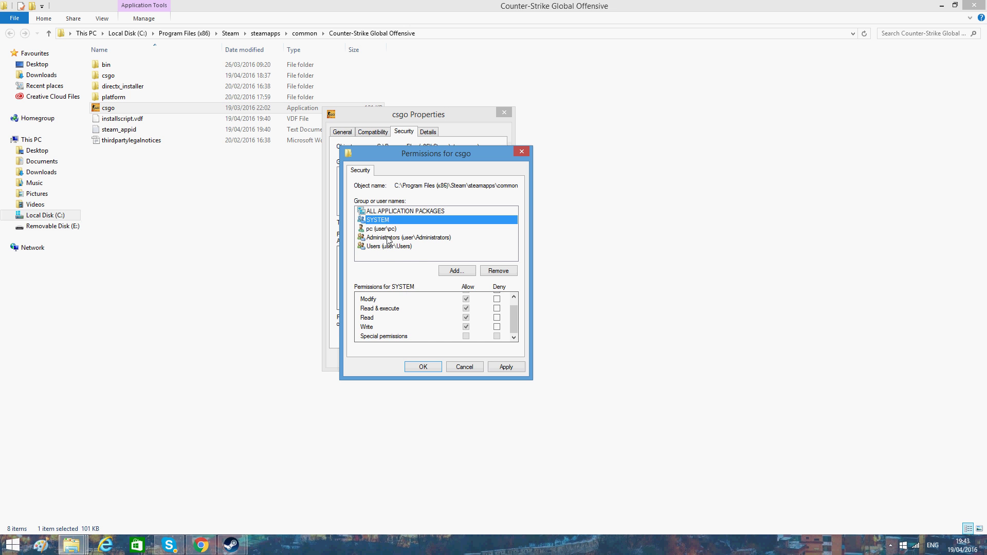
pyautogui.click(383, 229)
pyautogui.click(383, 237)
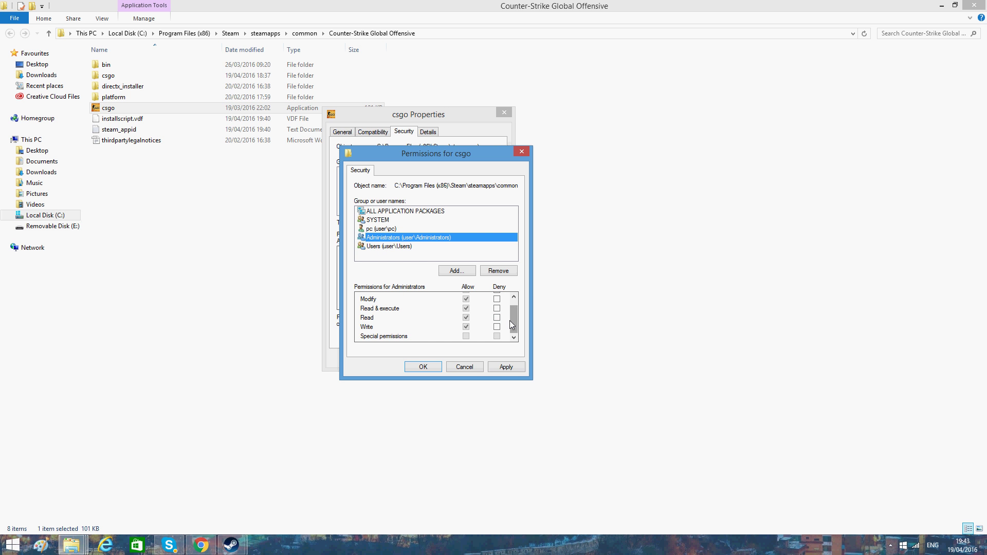
pyautogui.scroll(1, 510, 320)
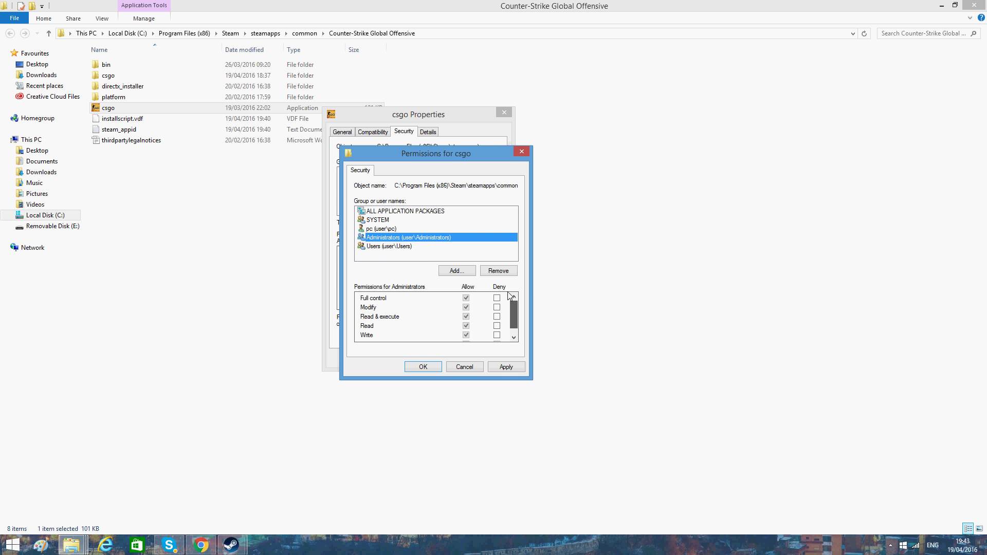
pyautogui.click(502, 367)
pyautogui.click(431, 367)
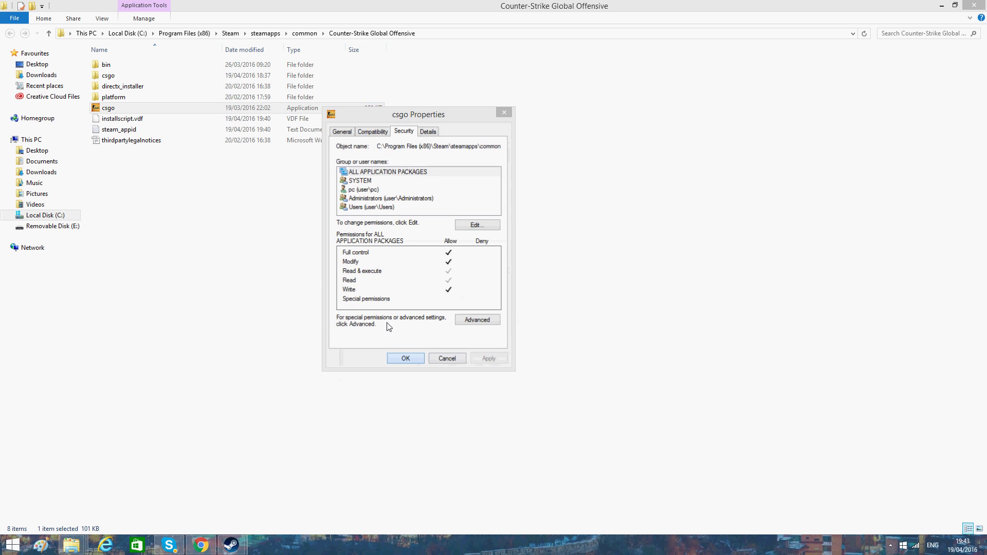
# Confirm the csgo file properties, switch back to Steam and close the game's properties window.
pyautogui.click(405, 358)
pyautogui.hotkey('alt', 'Tab')
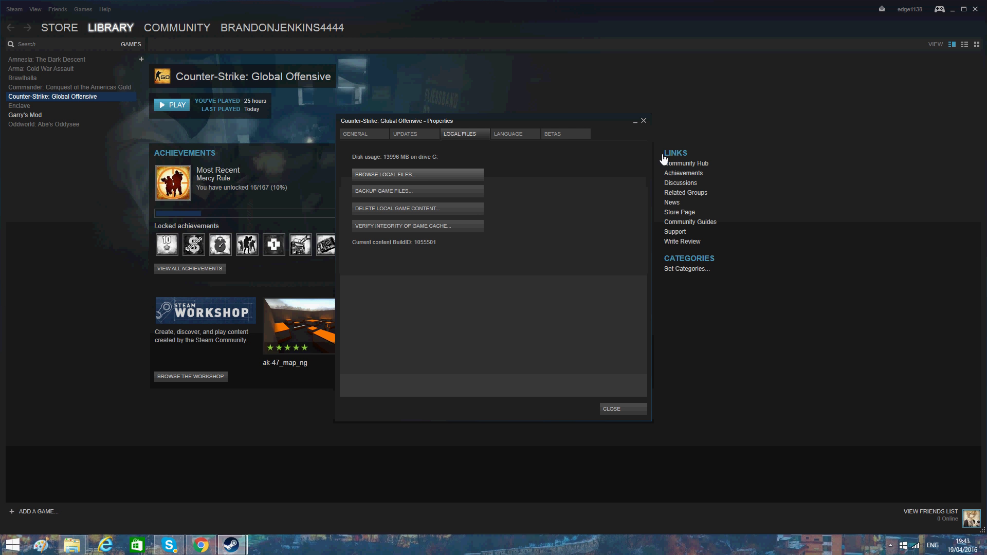
pyautogui.click(644, 120)
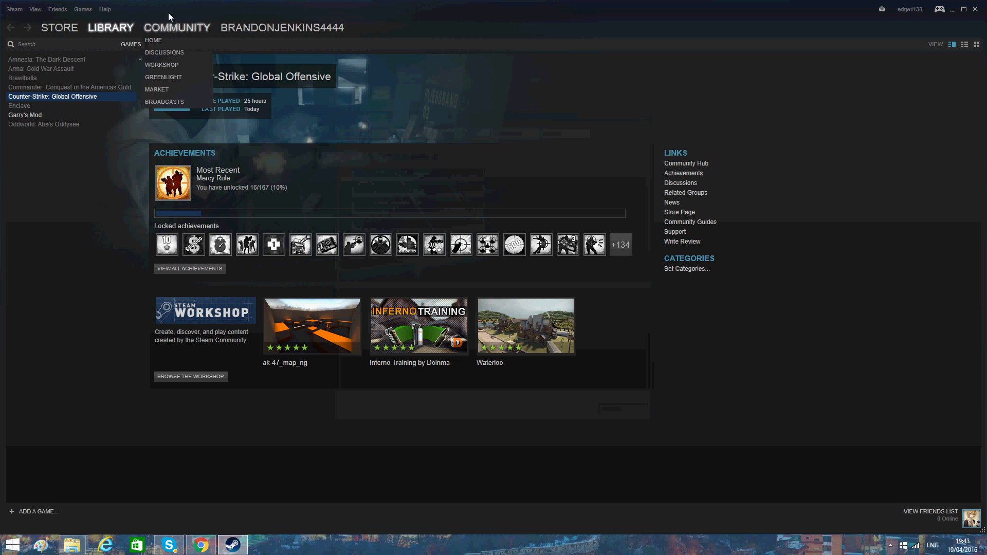